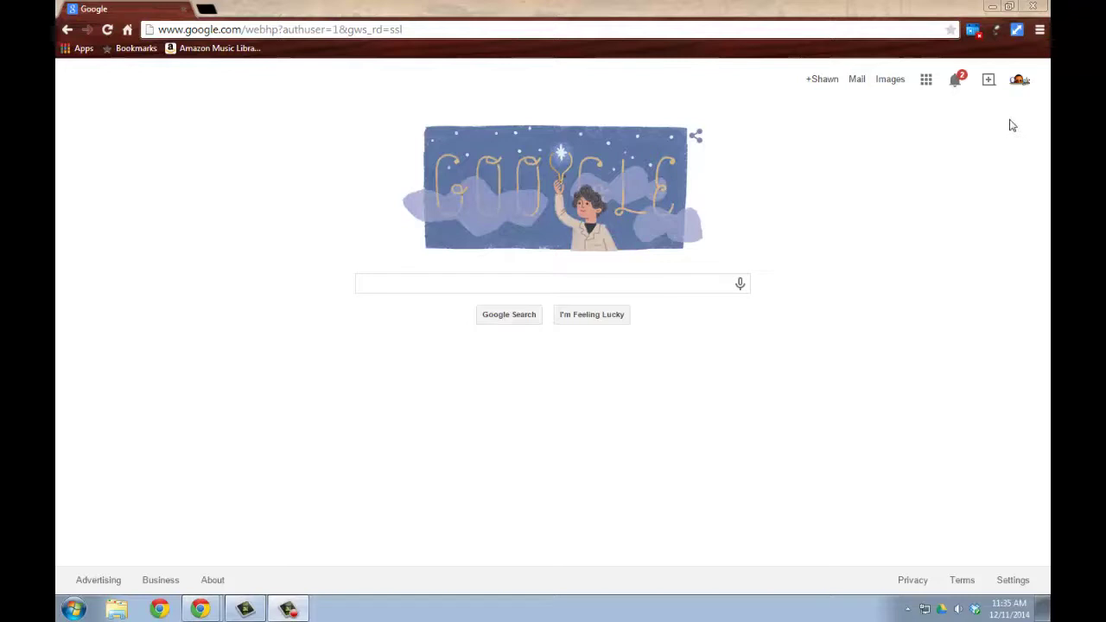
- Go from the Google homepage through the Chrome apps page to the Web Store's Apps category
left_click(1030, 86)
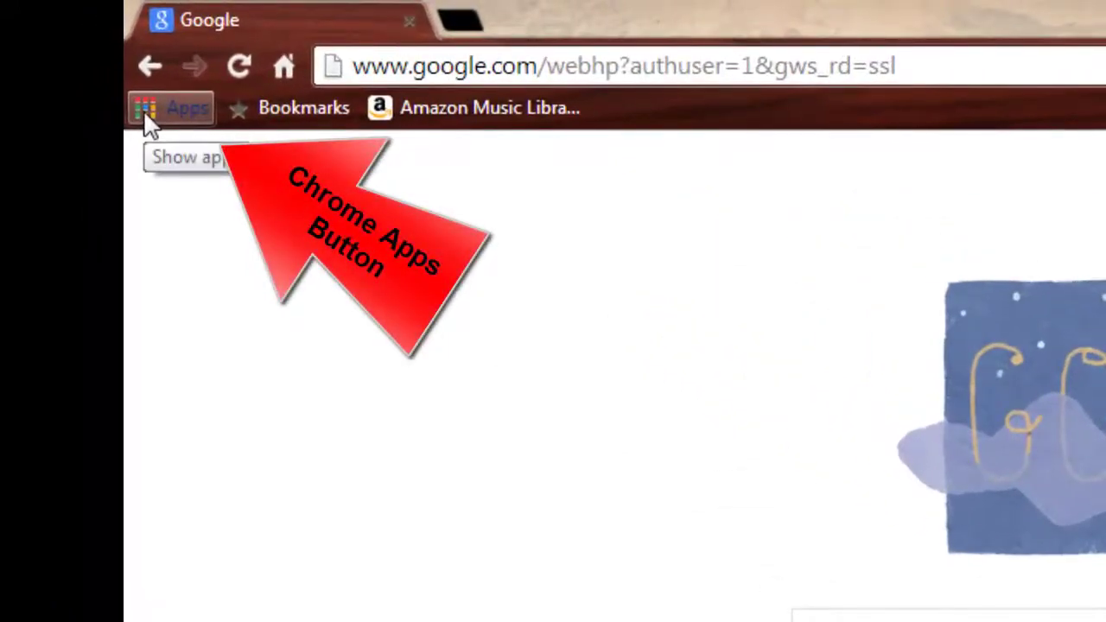
left_click(143, 110)
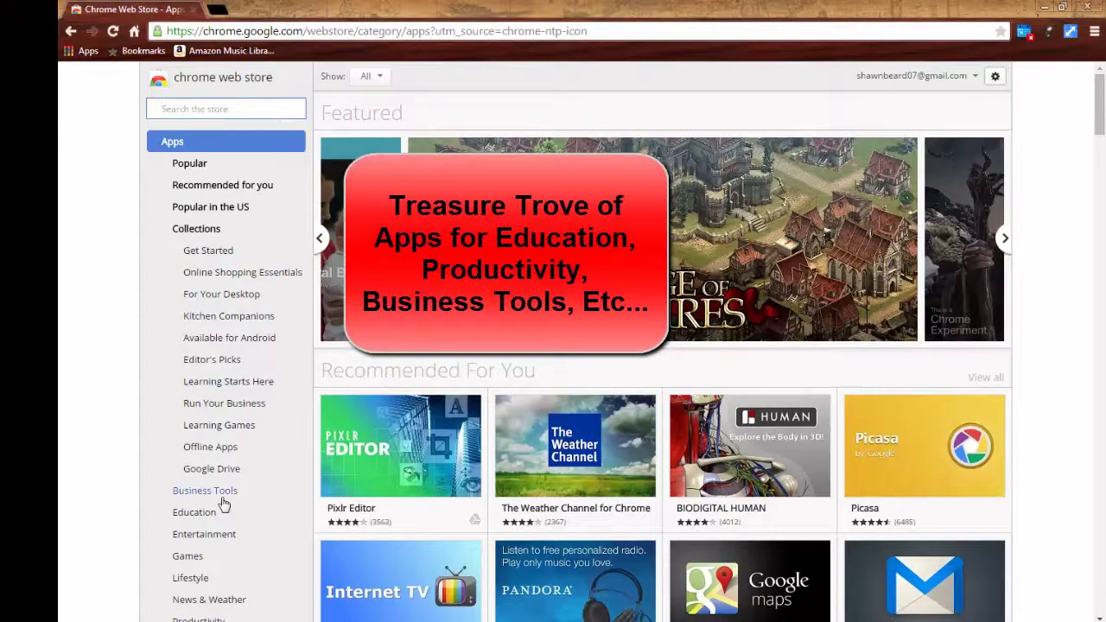
- Open the Education apps category and scroll down its listings to Socrative Student
left_click(258, 518)
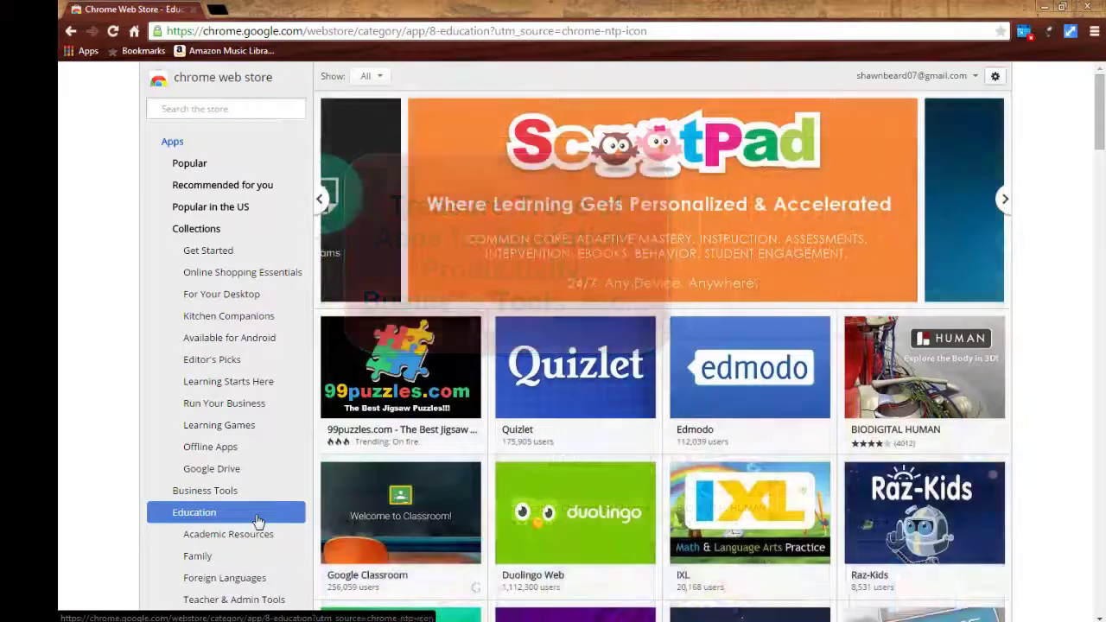
scroll(1064, 328, "down", 1)
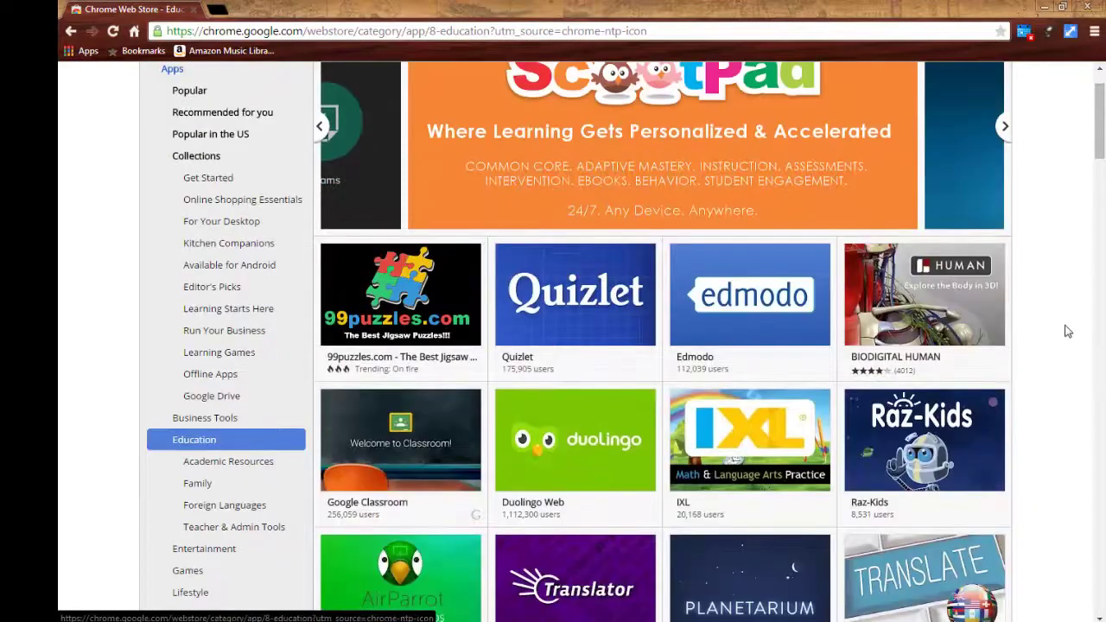
scroll(1062, 331, "down", 2)
scroll(1063, 331, "down", 1)
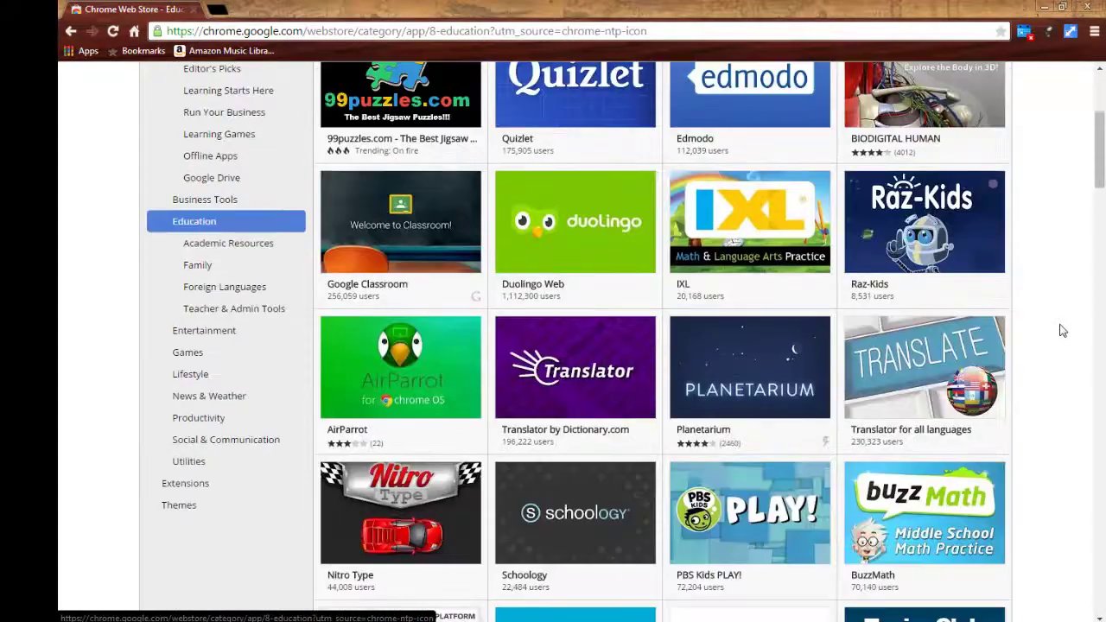
scroll(1063, 331, "down", 1)
scroll(1062, 331, "down", 2)
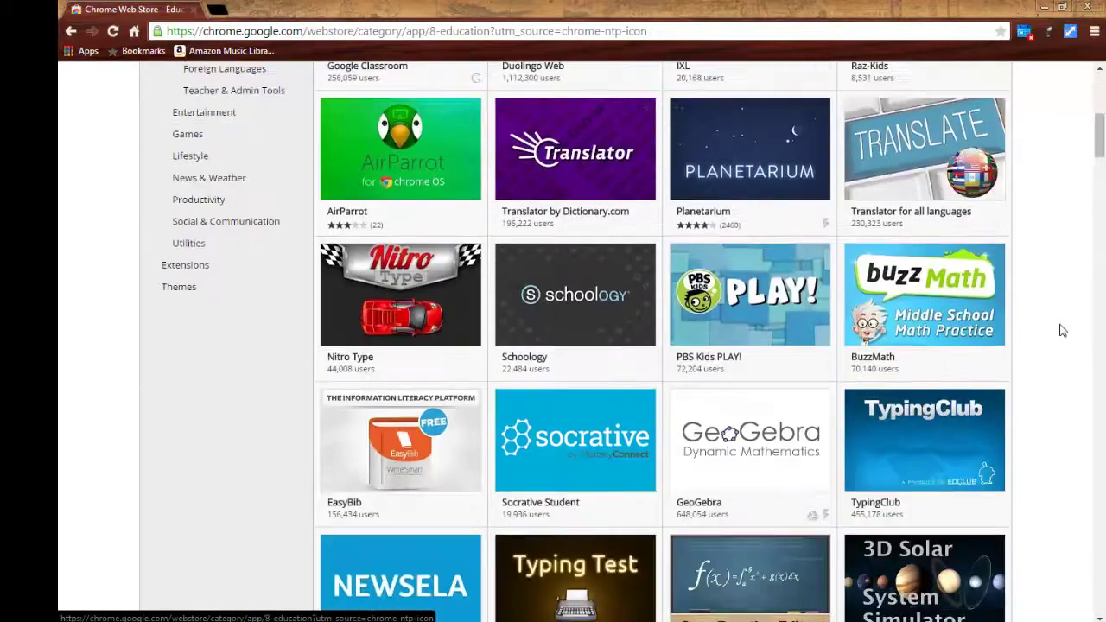
scroll(1062, 331, "down", 3)
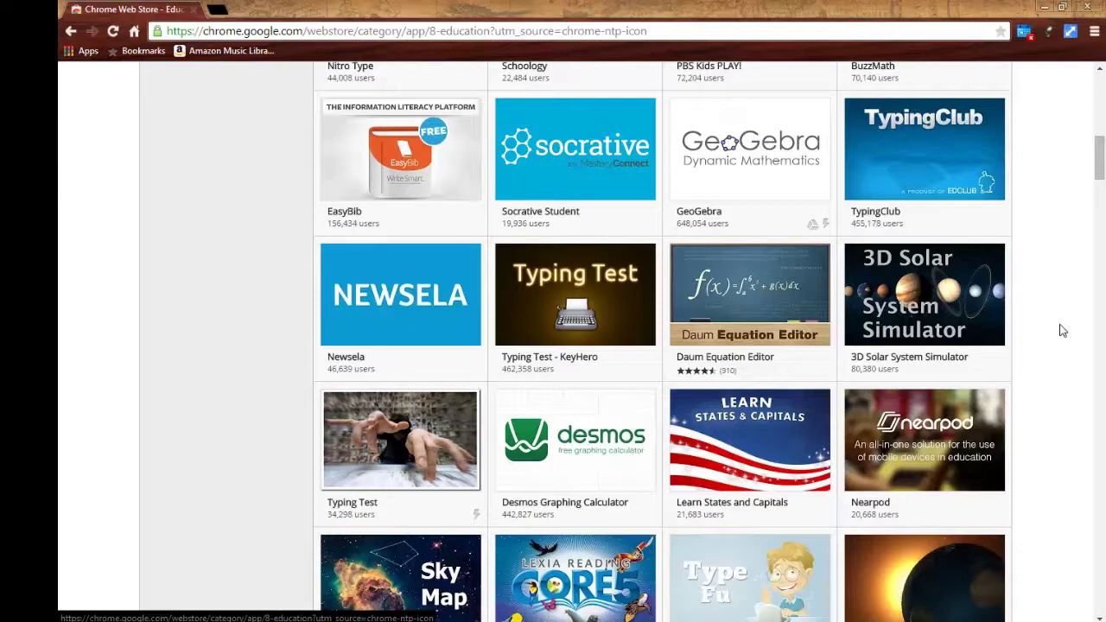
- Open the Socrative Student listing and add it to Chrome for free
left_click(570, 169)
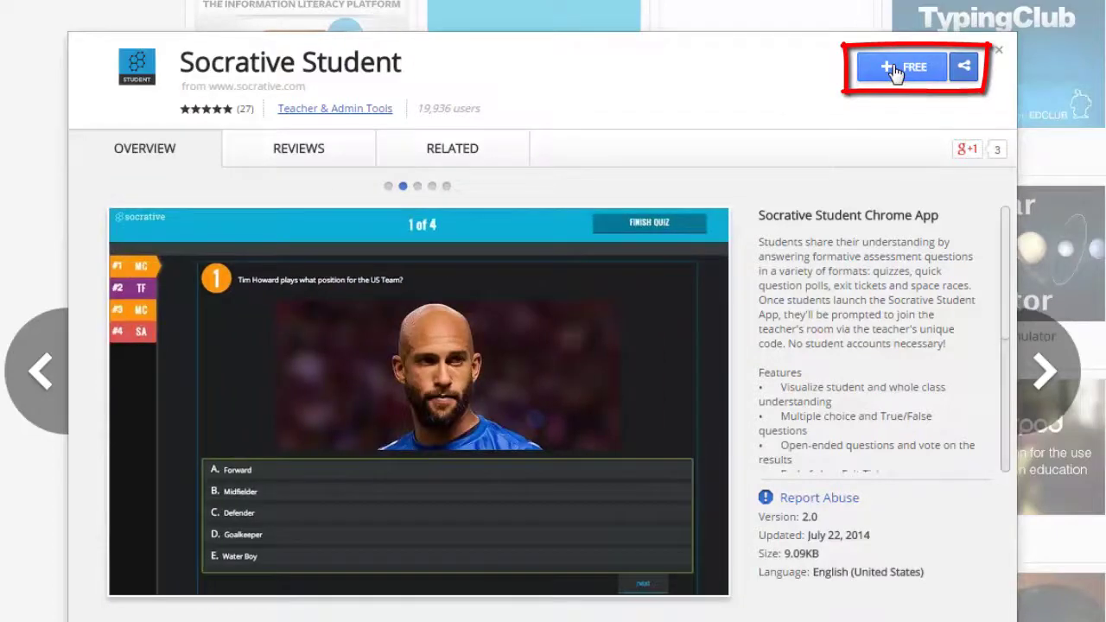
left_click(895, 73)
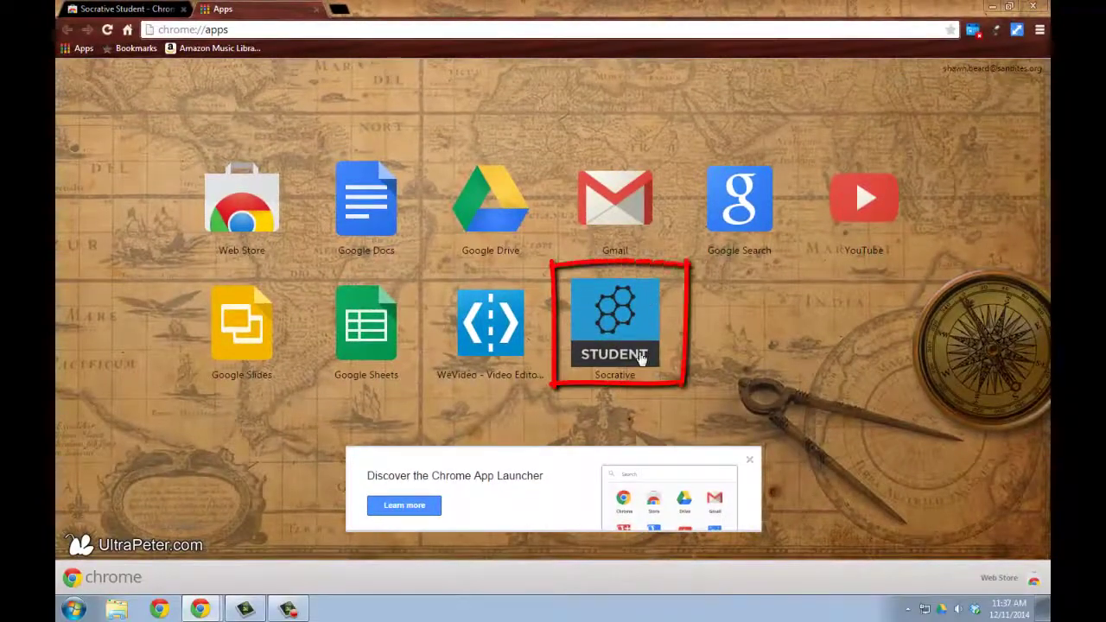
left_click(588, 348)
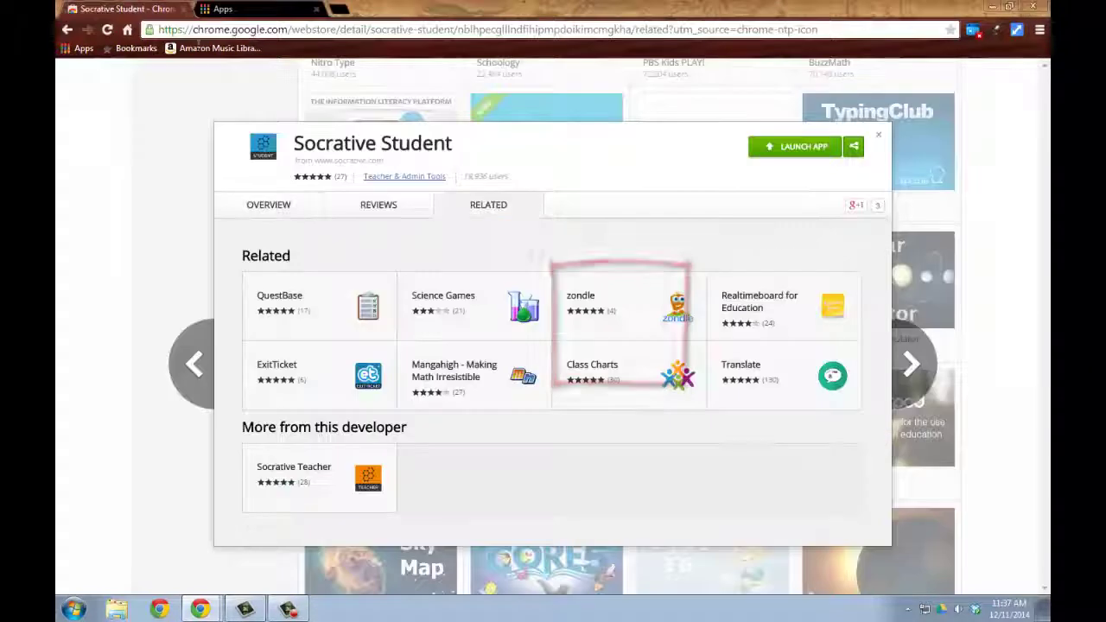
left_click(877, 136)
scroll(996, 293, "down", 3)
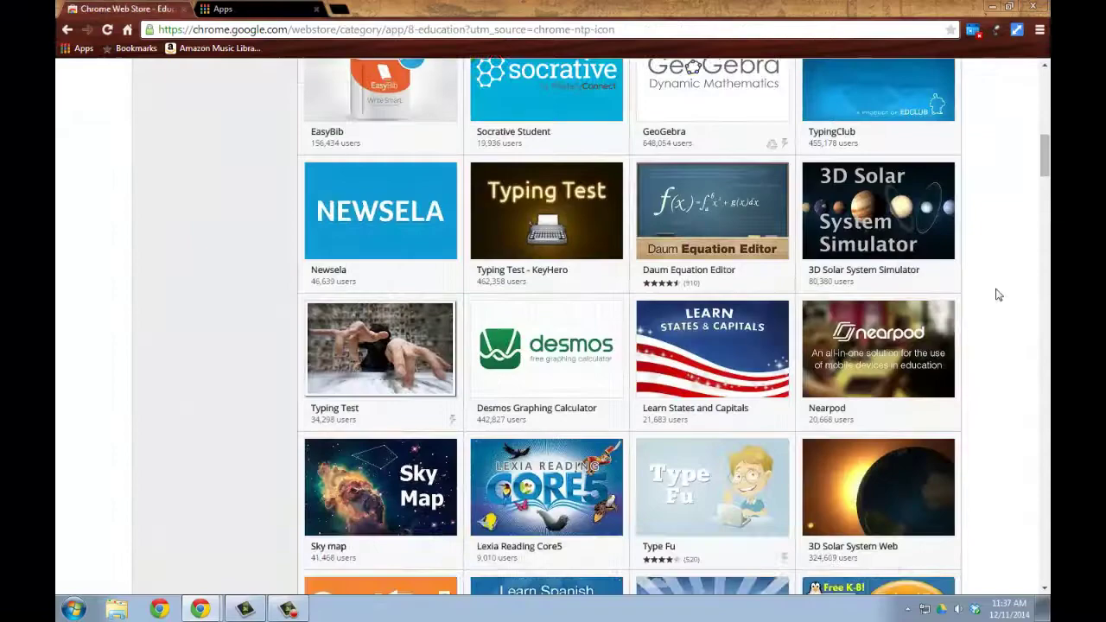
scroll(998, 295, "down", 5)
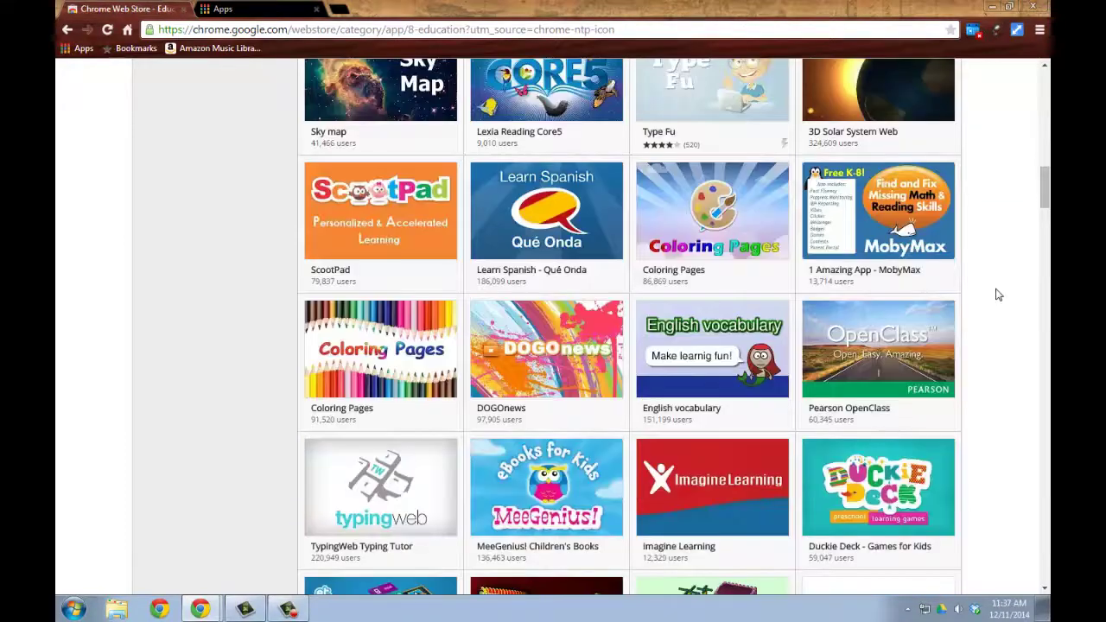
scroll(998, 295, "down", 3)
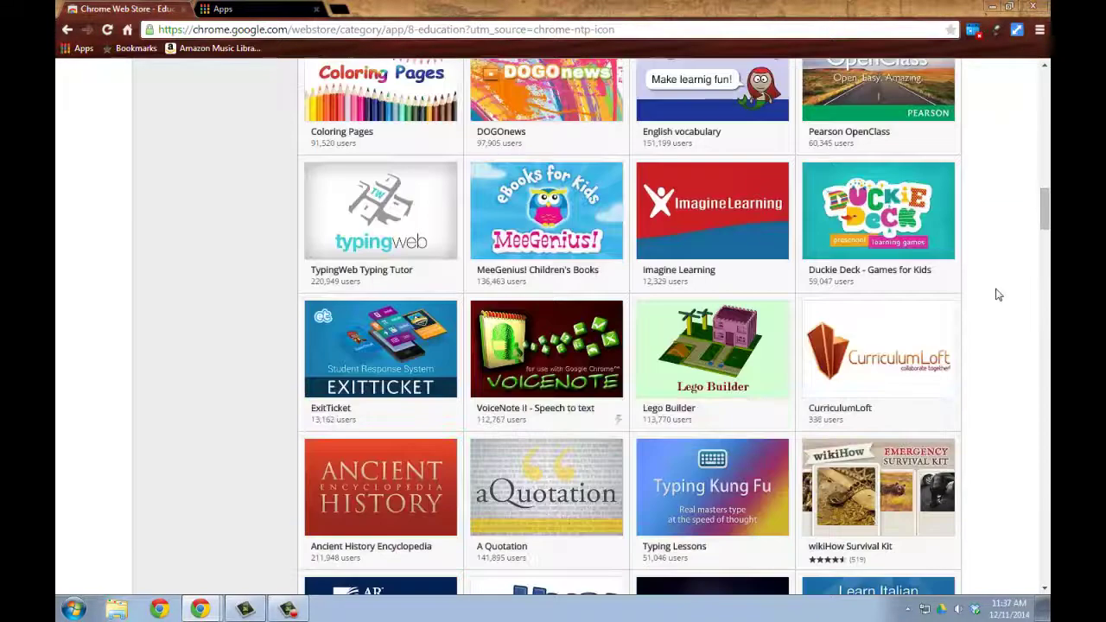
scroll(998, 294, "down", 4)
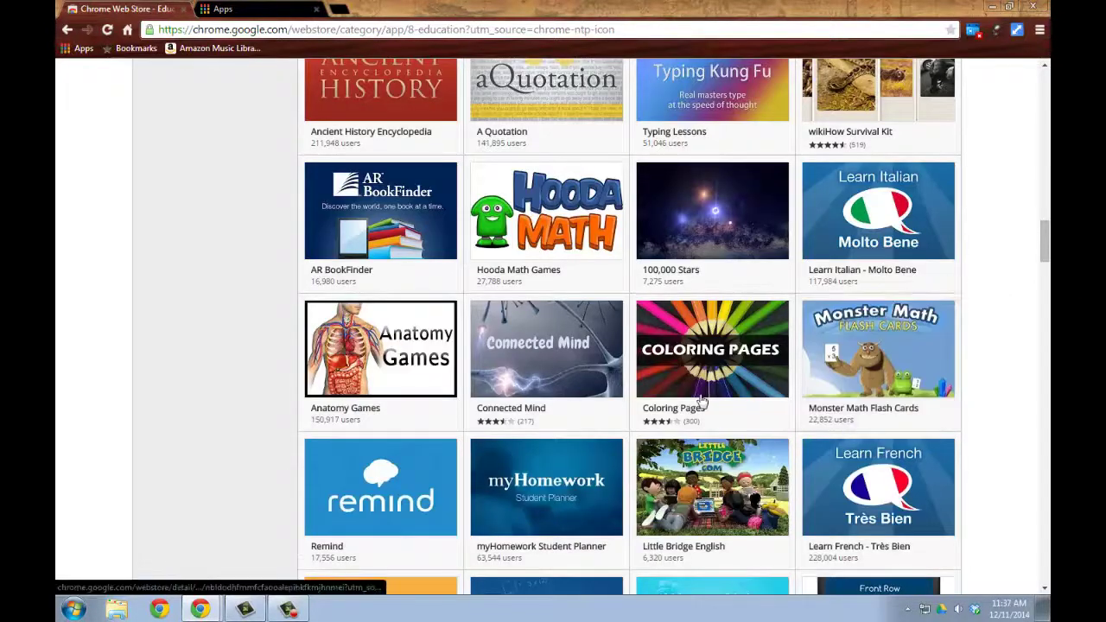
mouse_move(769, 384)
scroll(992, 294, "up", 5)
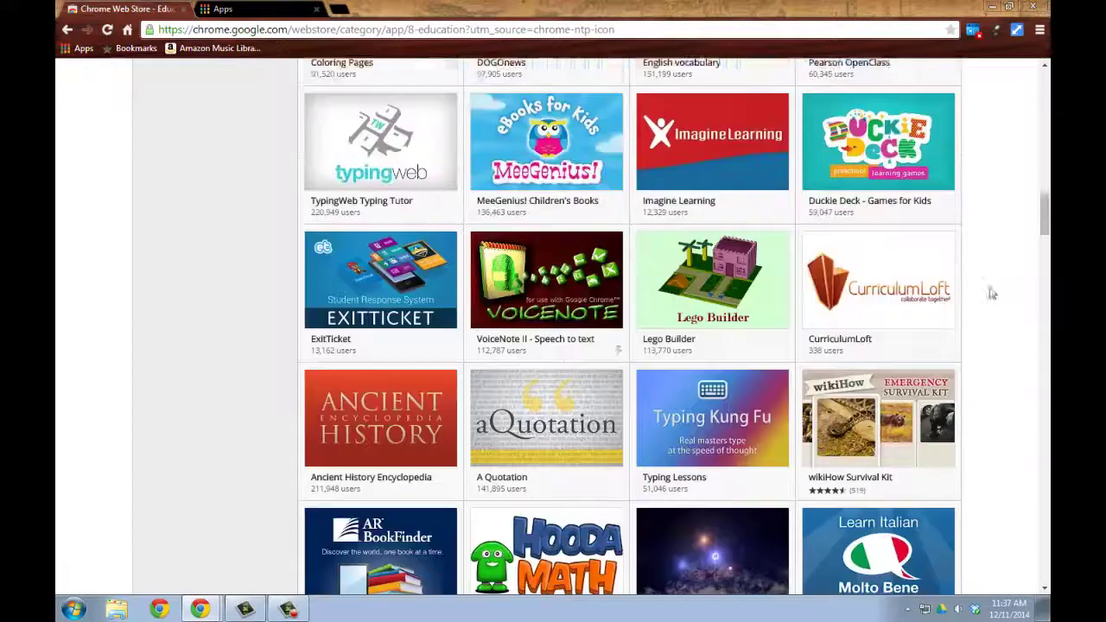
scroll(992, 294, "up", 5)
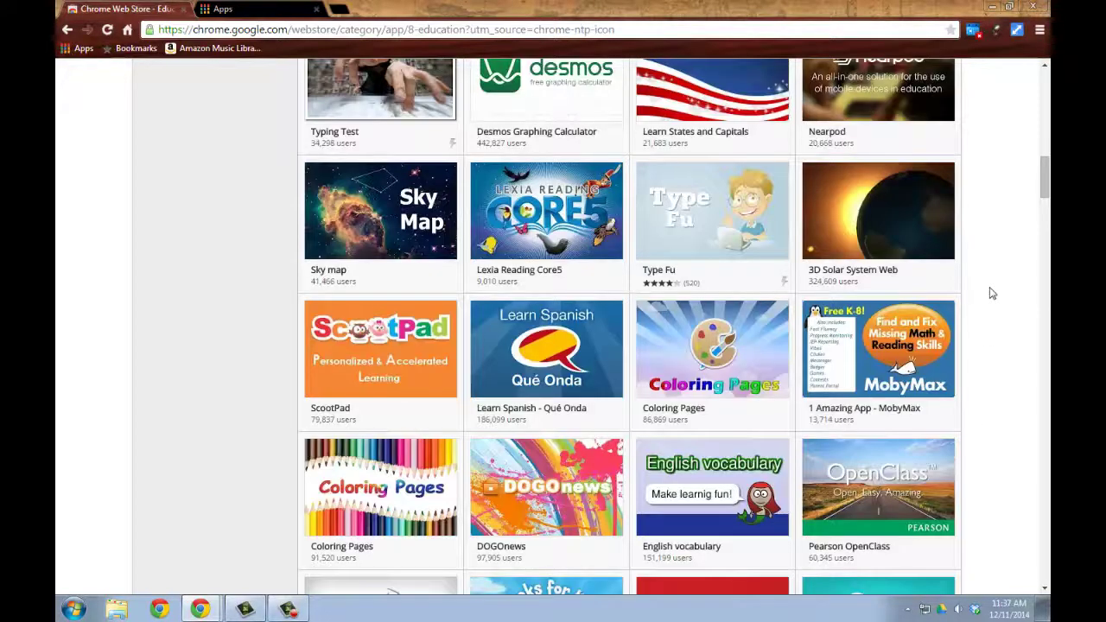
scroll(992, 294, "up", 3)
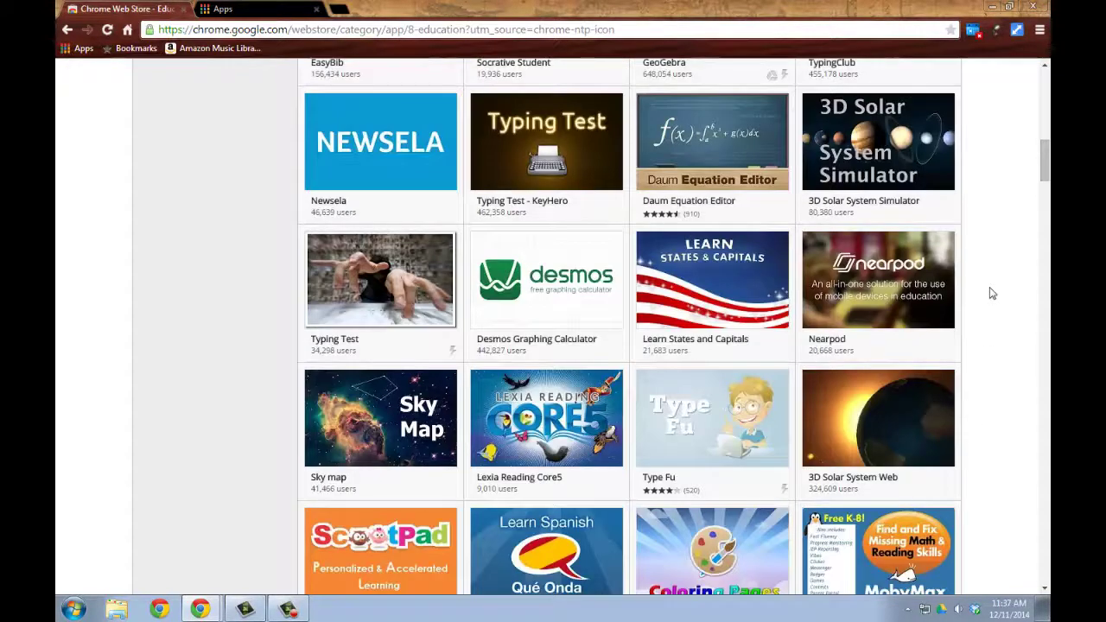
scroll(992, 294, "up", 1)
mouse_move(895, 360)
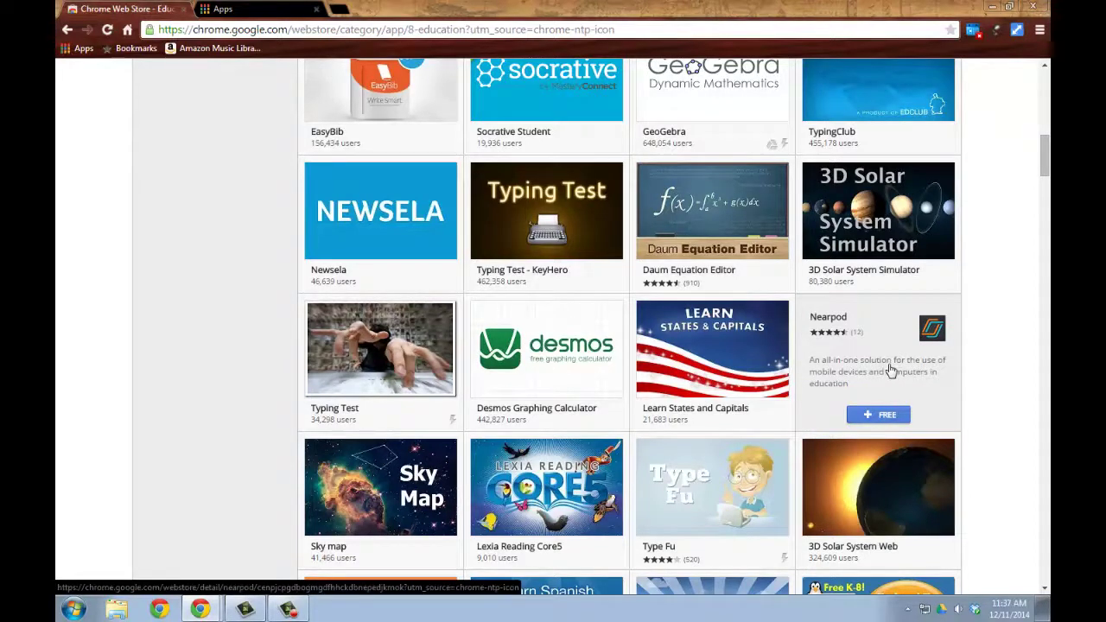
mouse_move(890, 233)
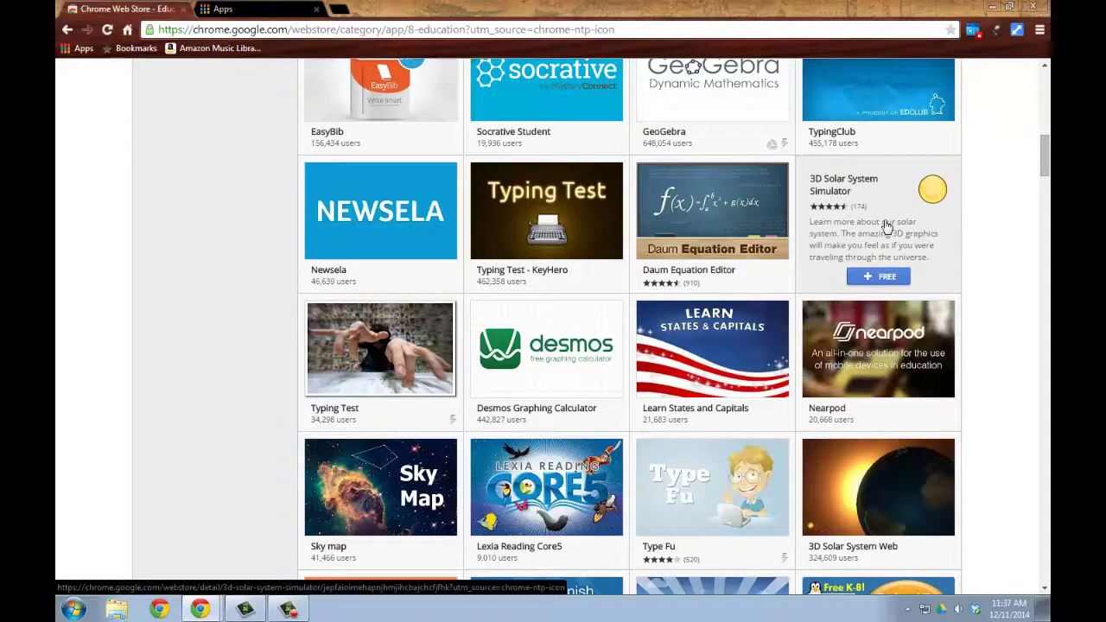
scroll(992, 262, "up", 3)
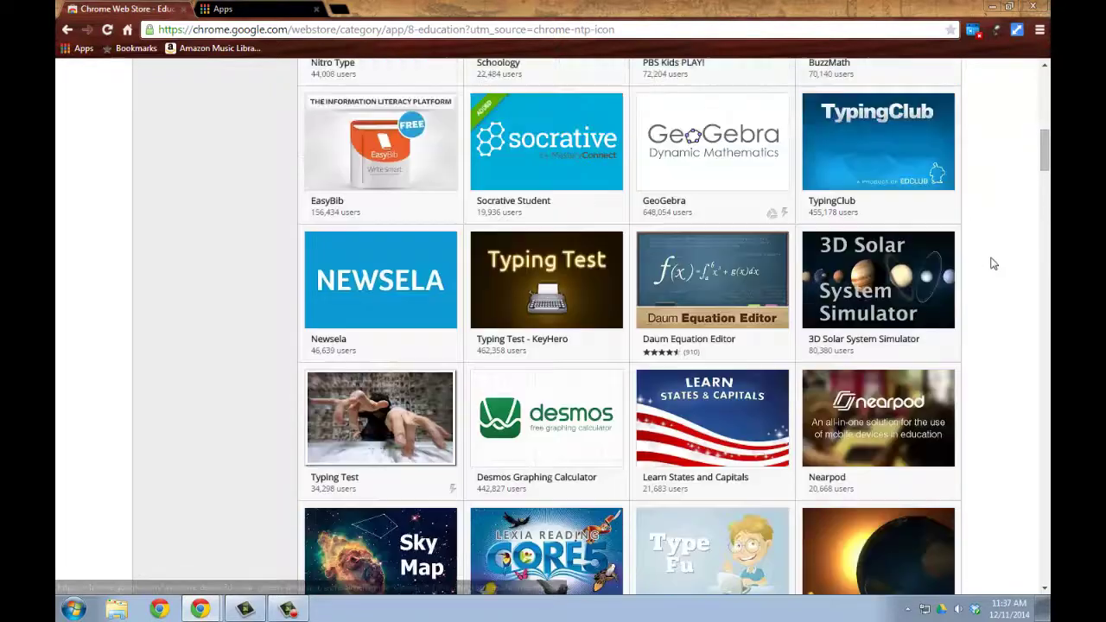
scroll(993, 261, "up", 6)
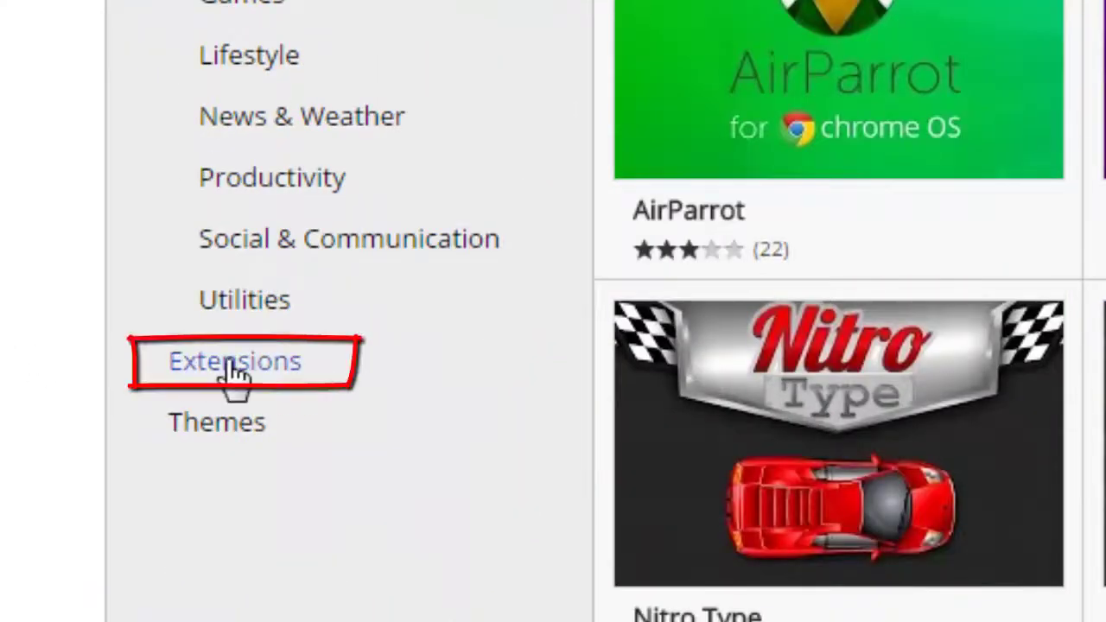
- View the store's Extensions category, then go to chrome://apps to see the installed apps
left_click(229, 568)
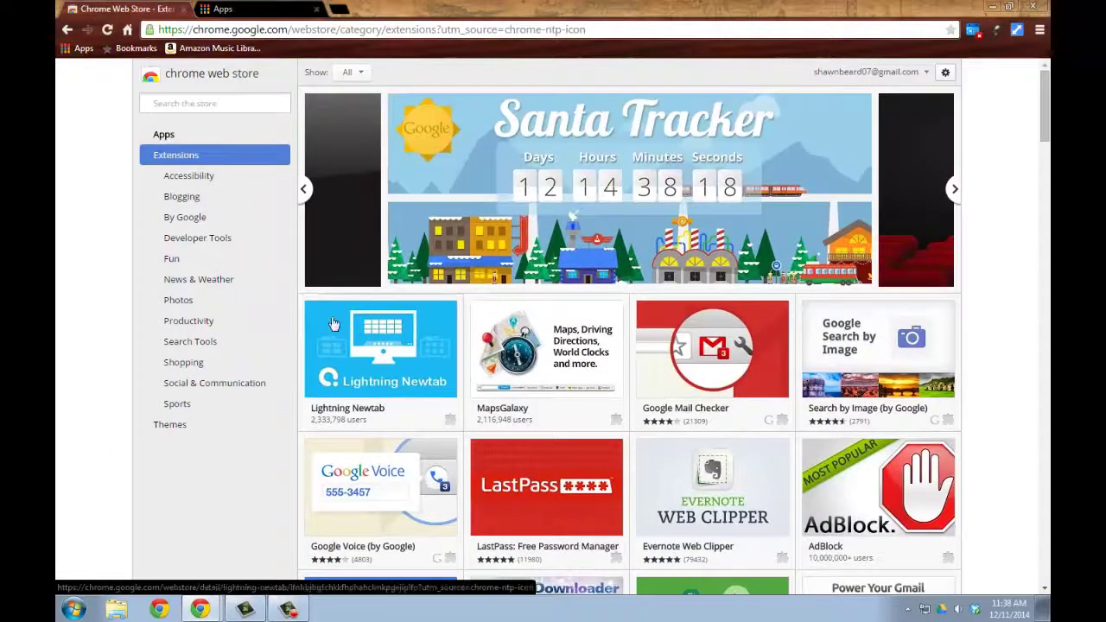
left_click(82, 47)
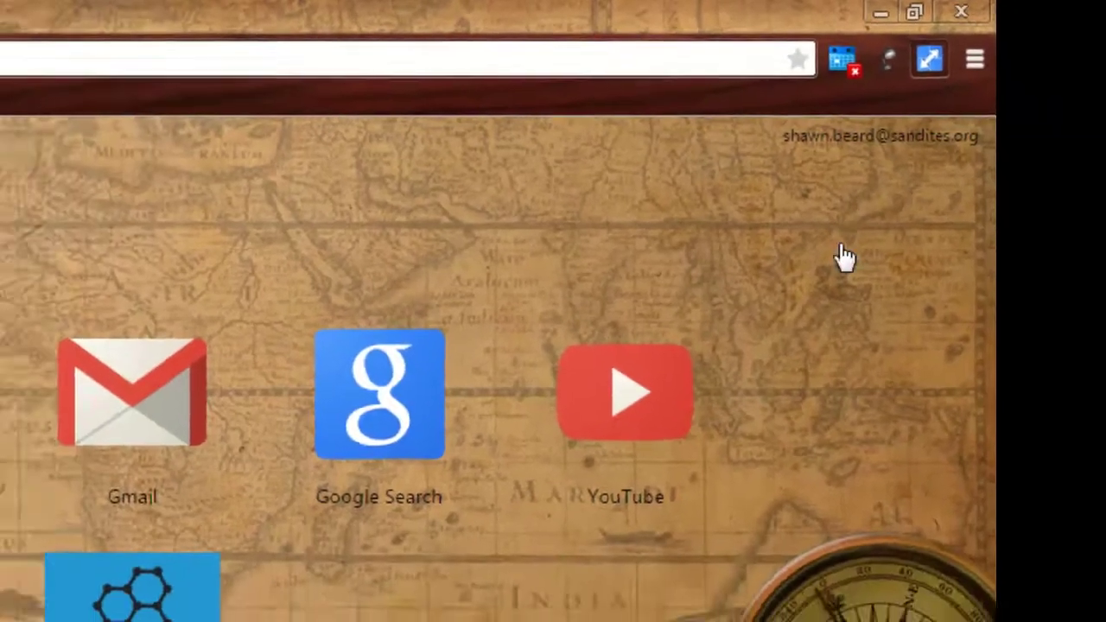
left_click(897, 70)
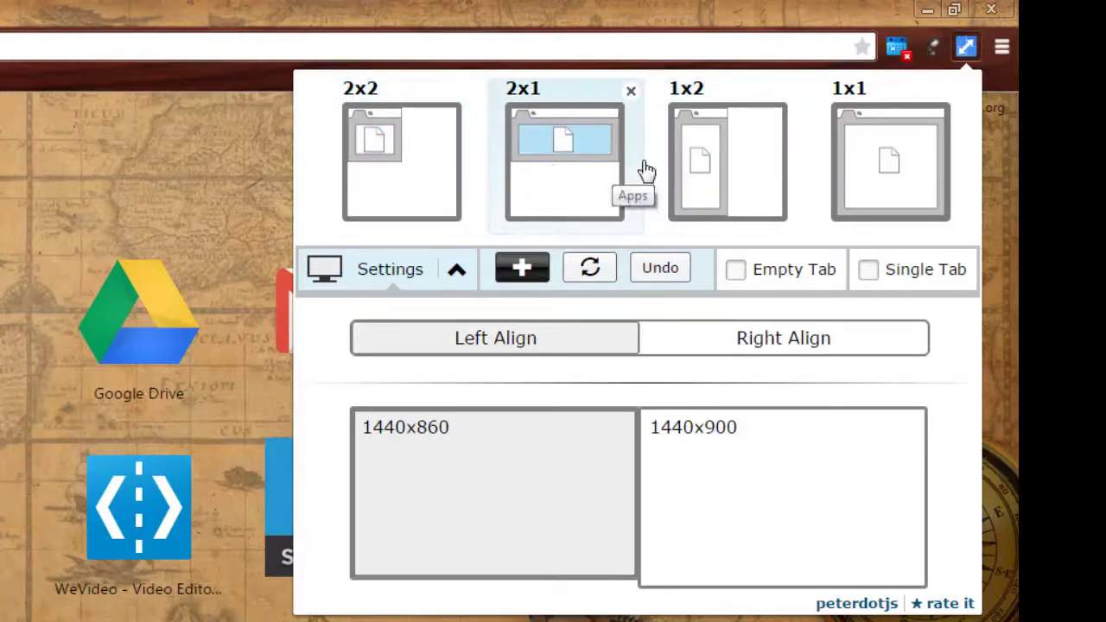
left_click(704, 165)
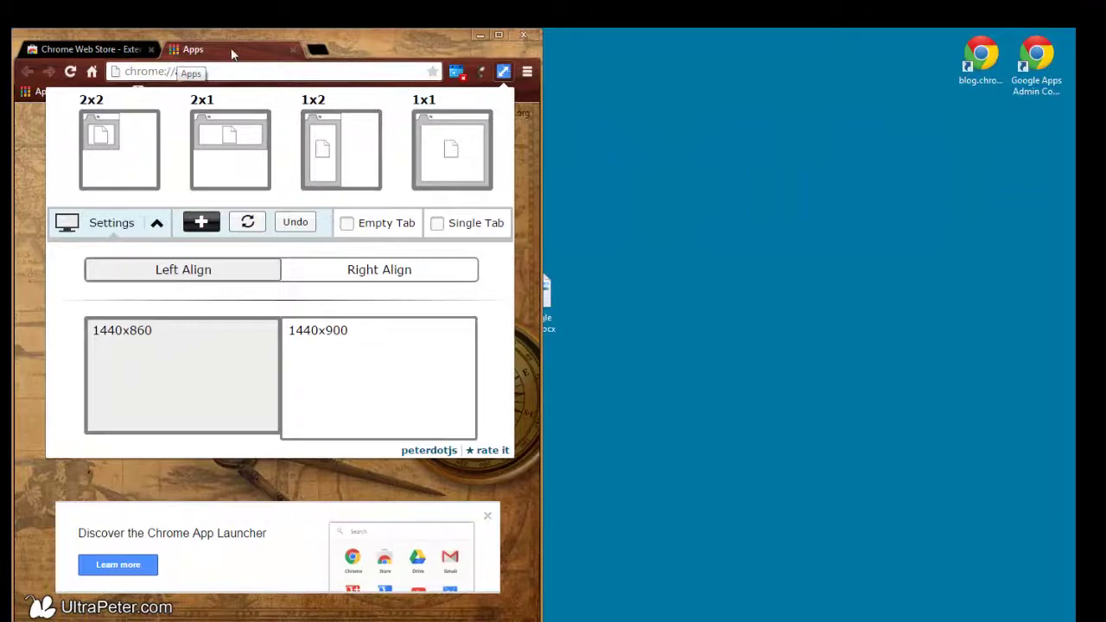
left_click(502, 32)
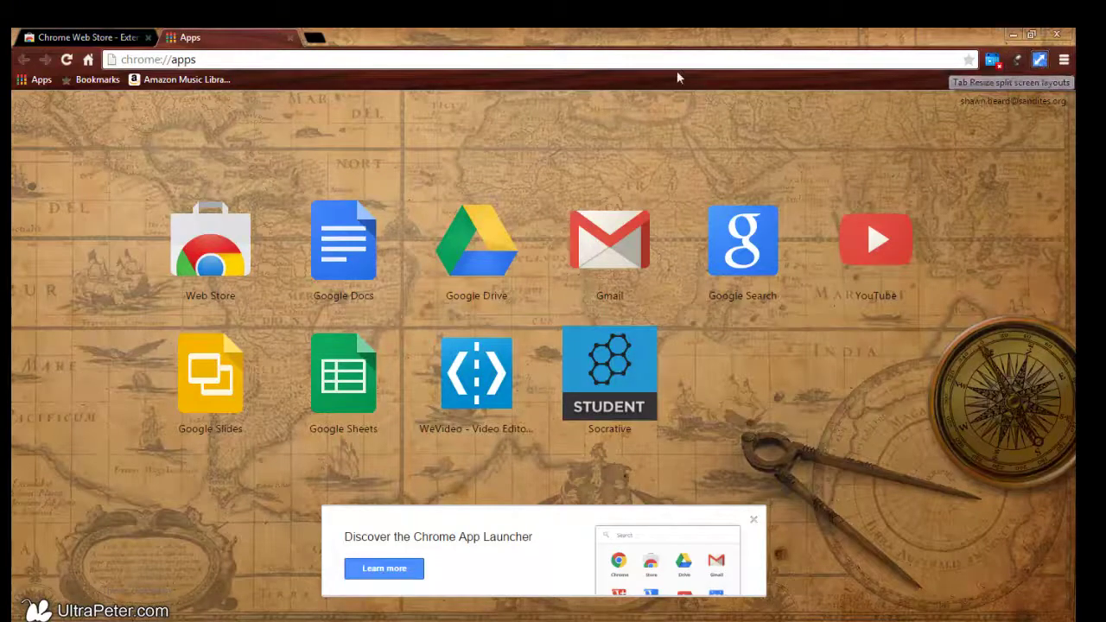
- Search the Chrome Web Store for 'tab resiz' and review the results showing Tab Resize as added
left_click(86, 37)
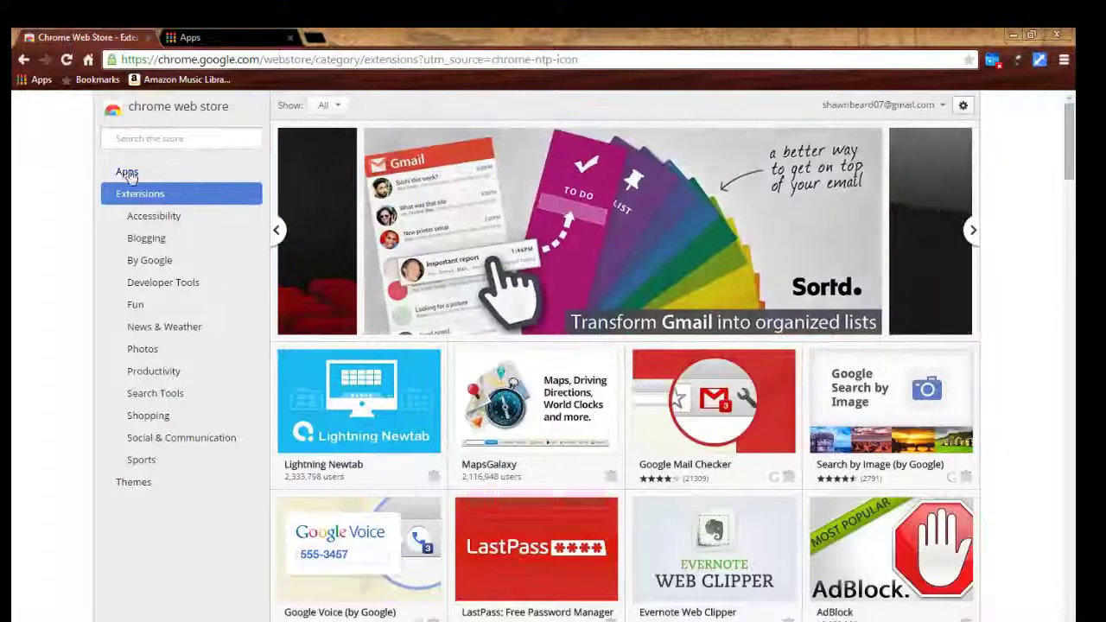
left_click(166, 138)
type("tab re")
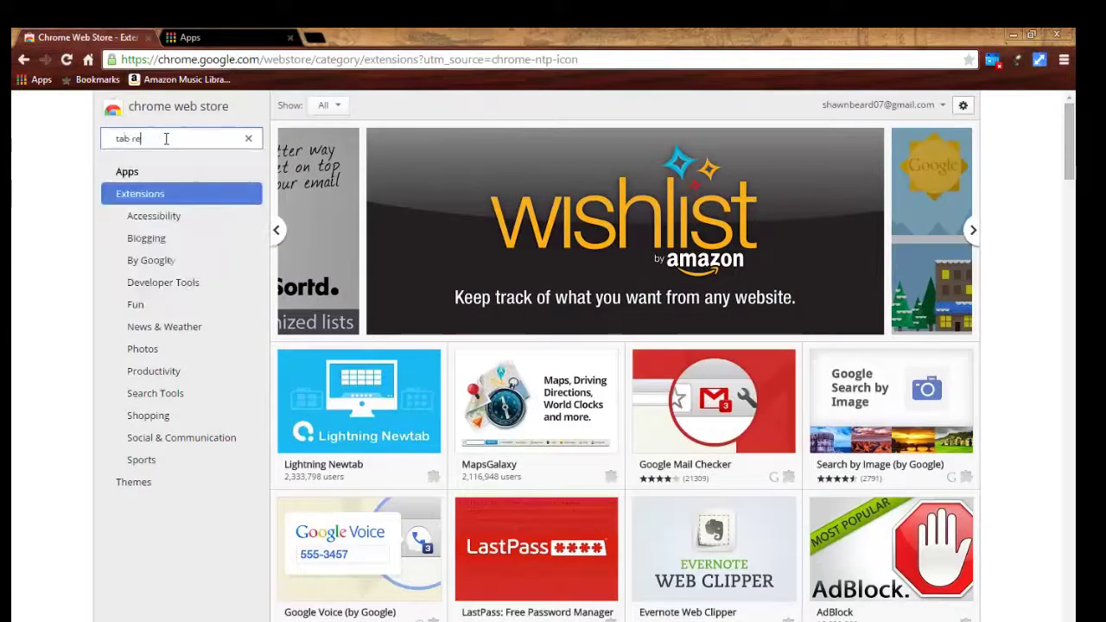
type("size")
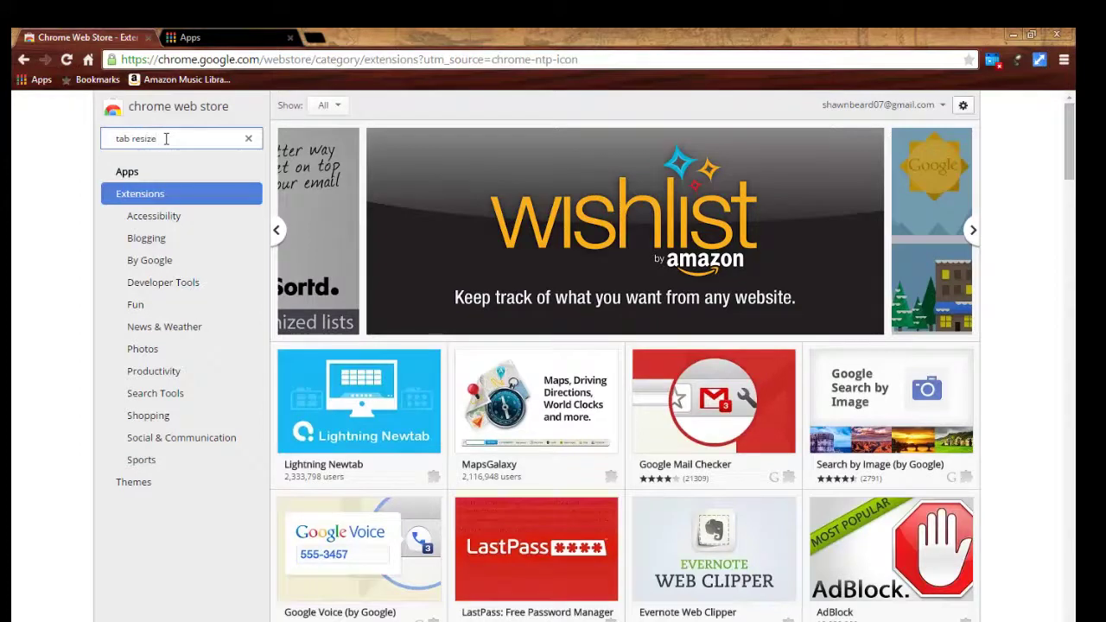
key("Return")
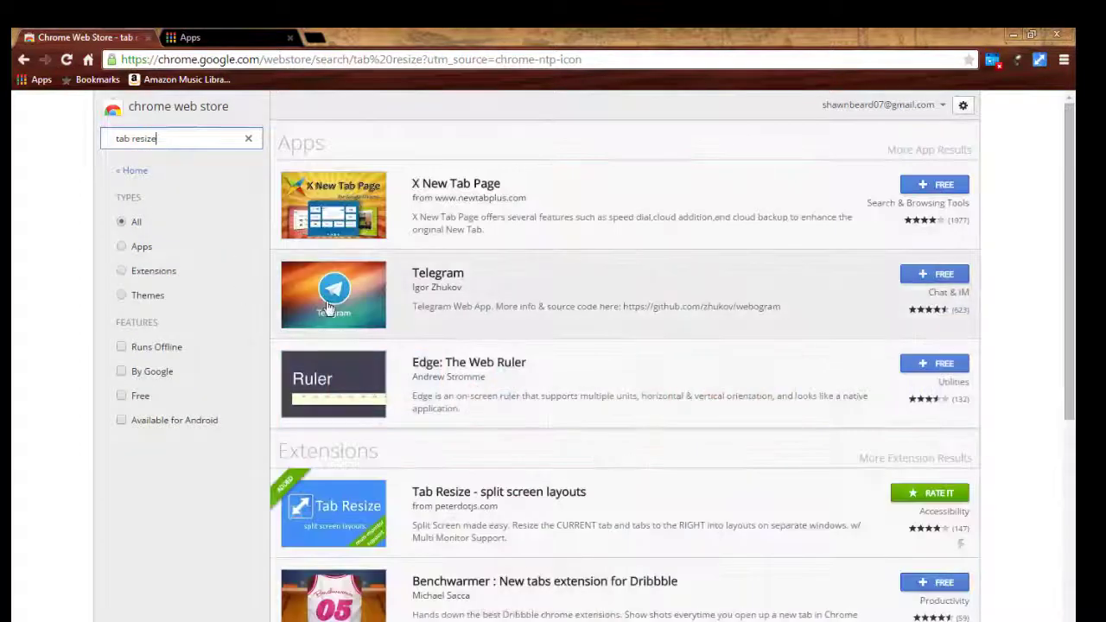
scroll(613, 436, "down", 2)
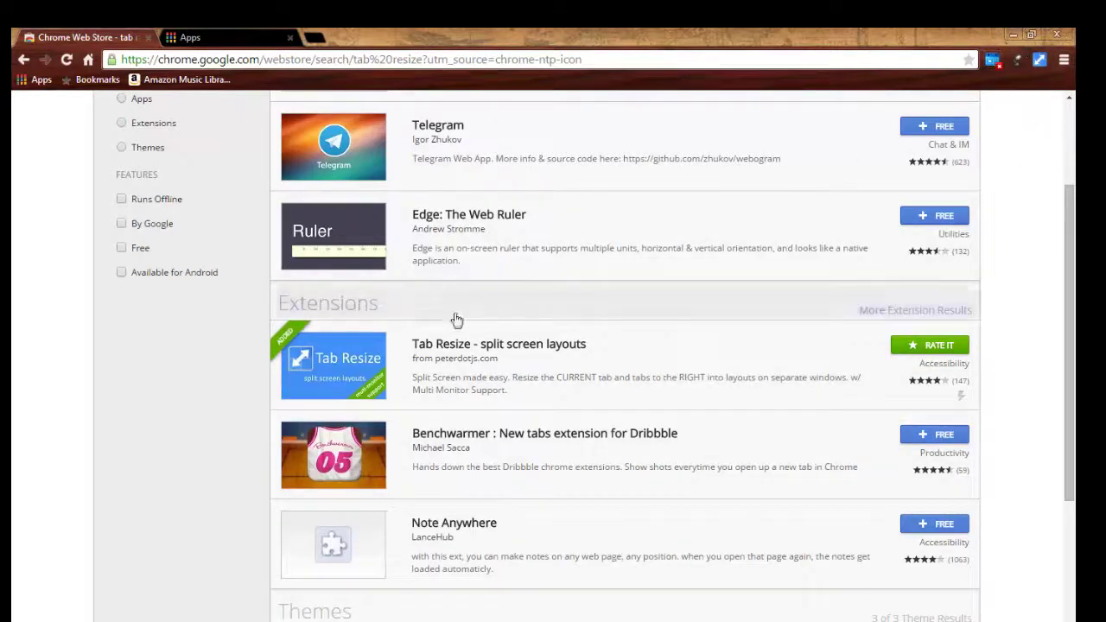
scroll(57, 424, "up", 2)
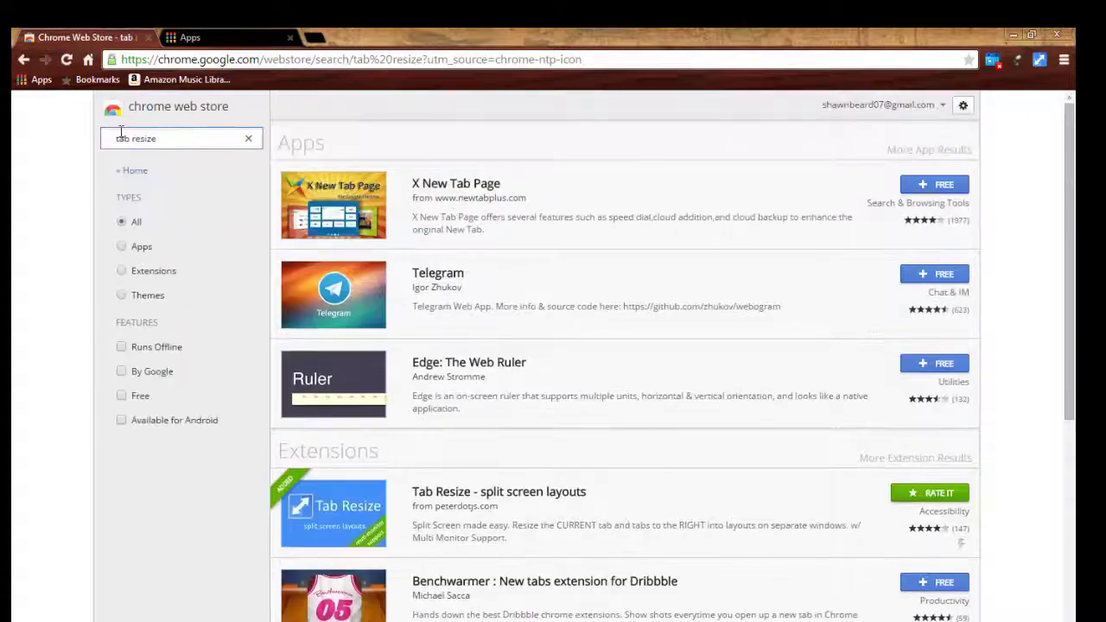
- Reopen the Chrome Web Store from the apps page and return to its tab
left_click(35, 80)
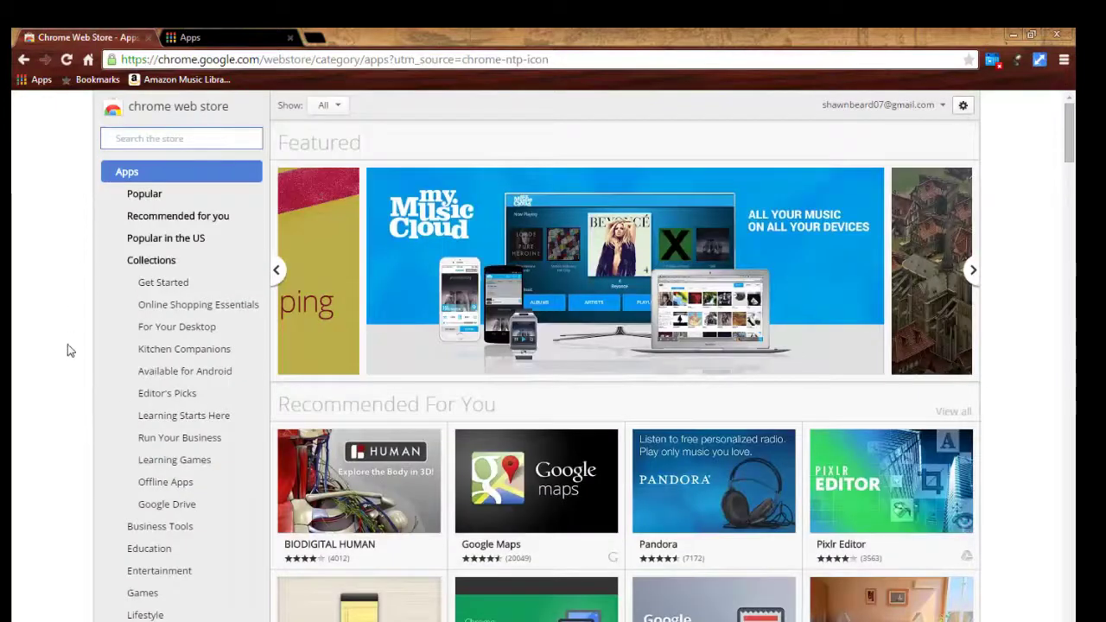
left_click(187, 37)
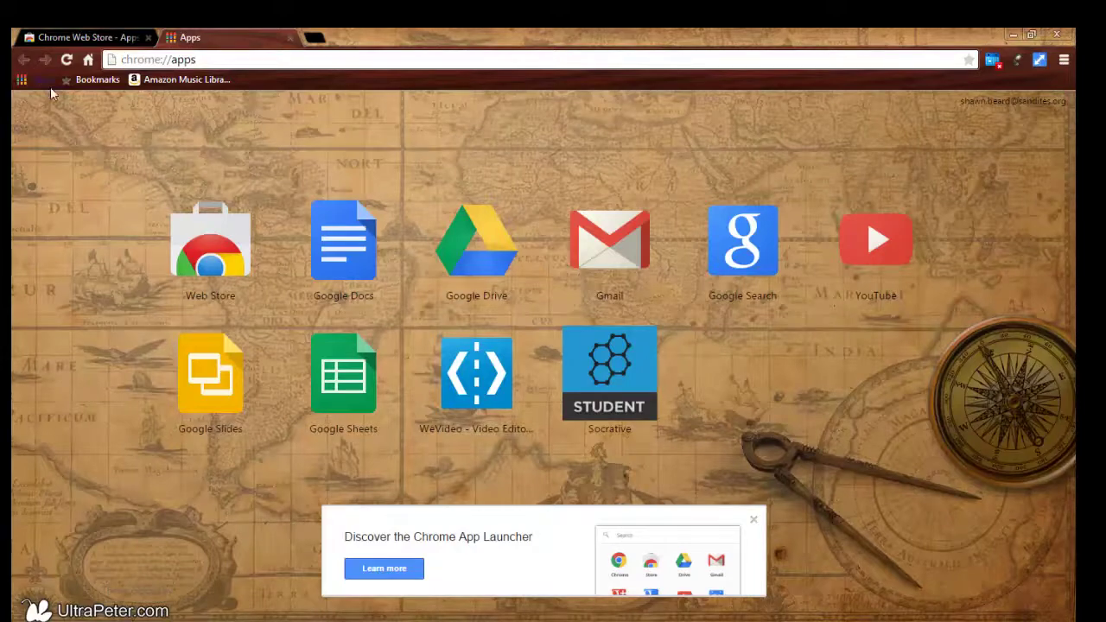
left_click(58, 34)
scroll(136, 536, "down", 3)
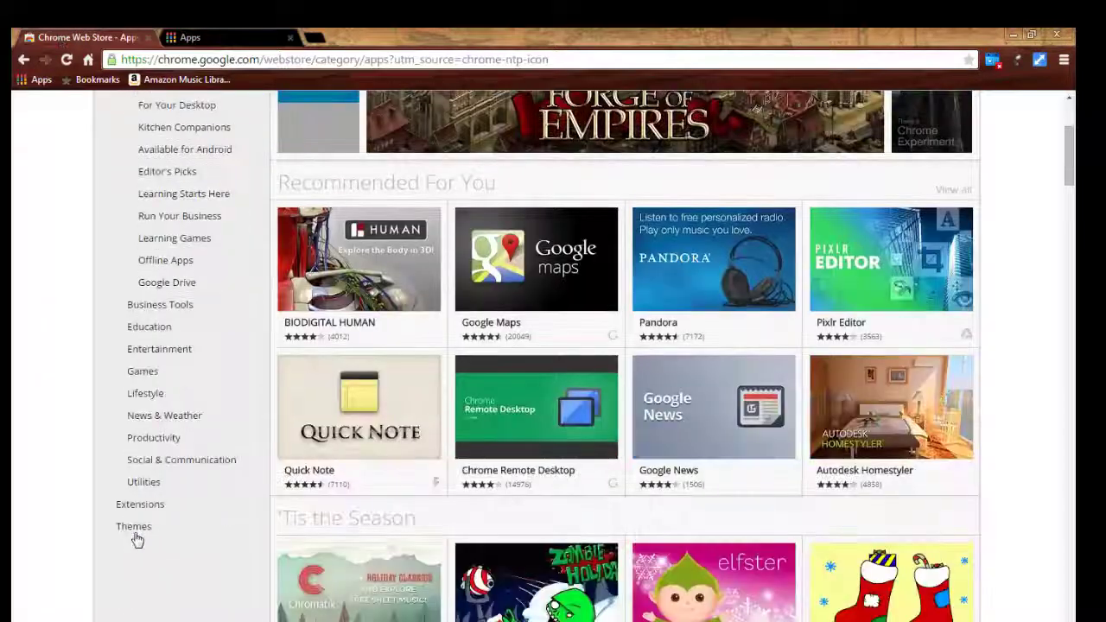
- Open the Themes gallery and browse previews such as Abstract-Blue, Cirque du Soleil and the Hobbit
left_click(134, 528)
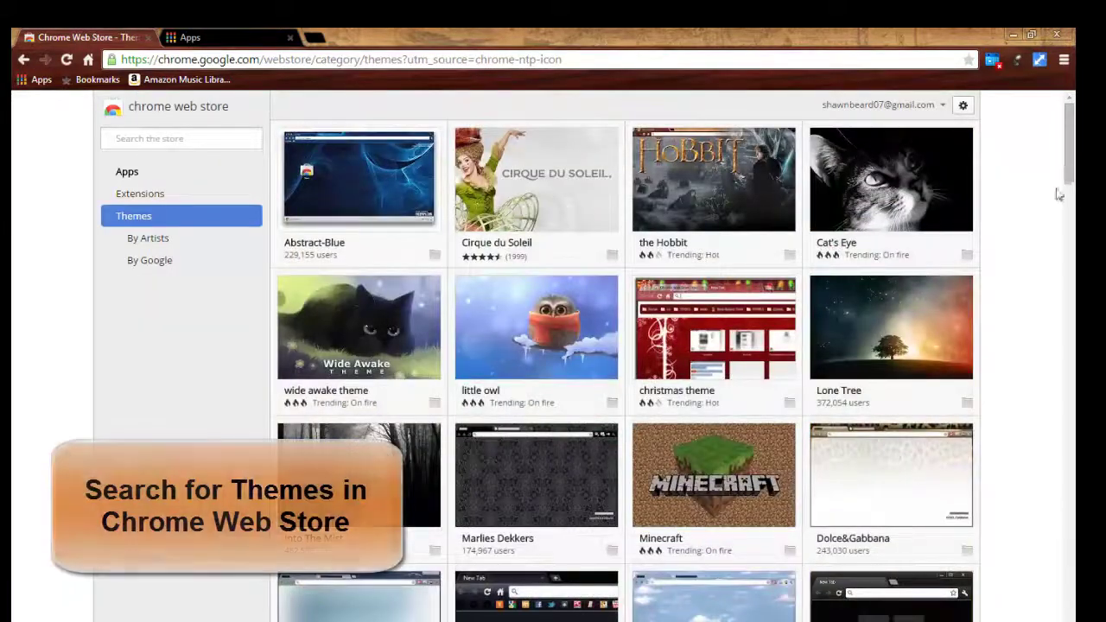
scroll(1068, 208, "down", 8)
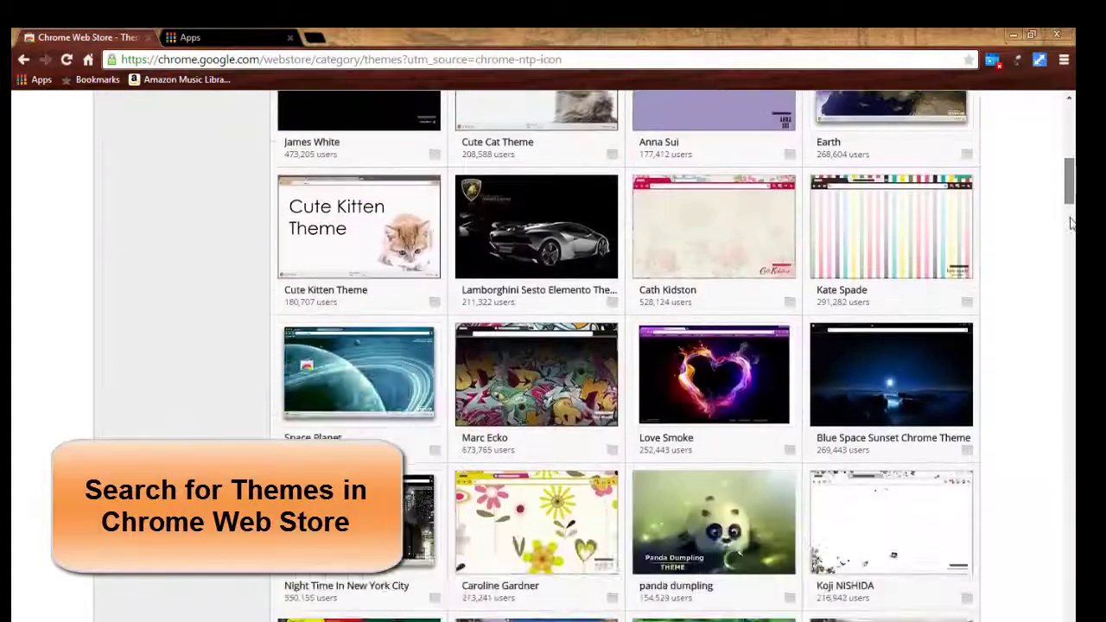
scroll(1069, 223, "down", 6)
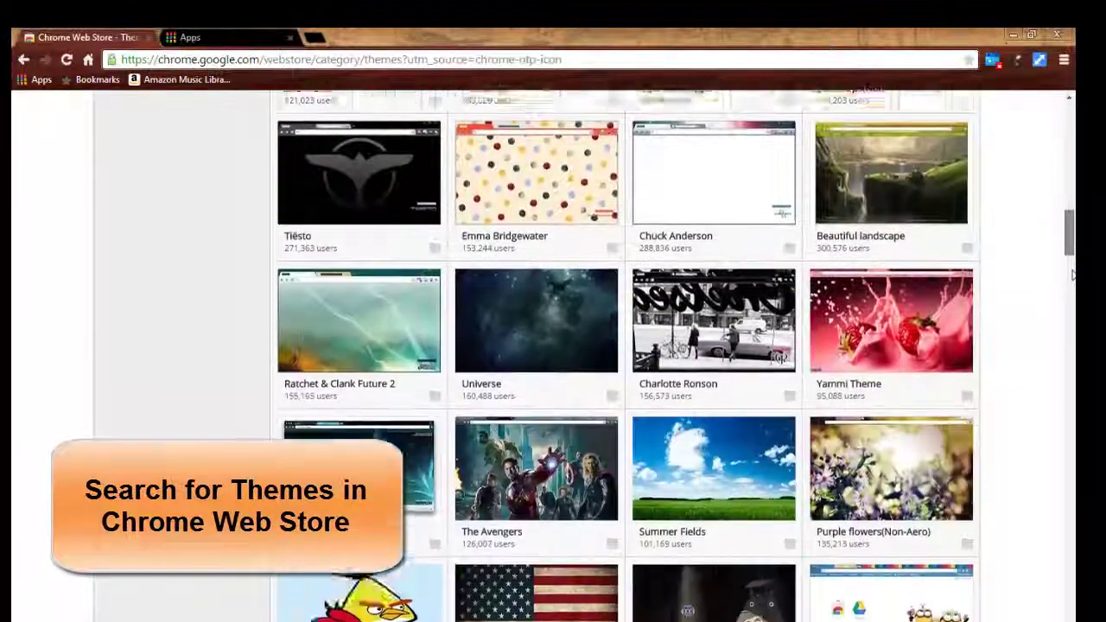
left_click_drag(1073, 275, 1069, 147)
scroll(1073, 327, "down", 3)
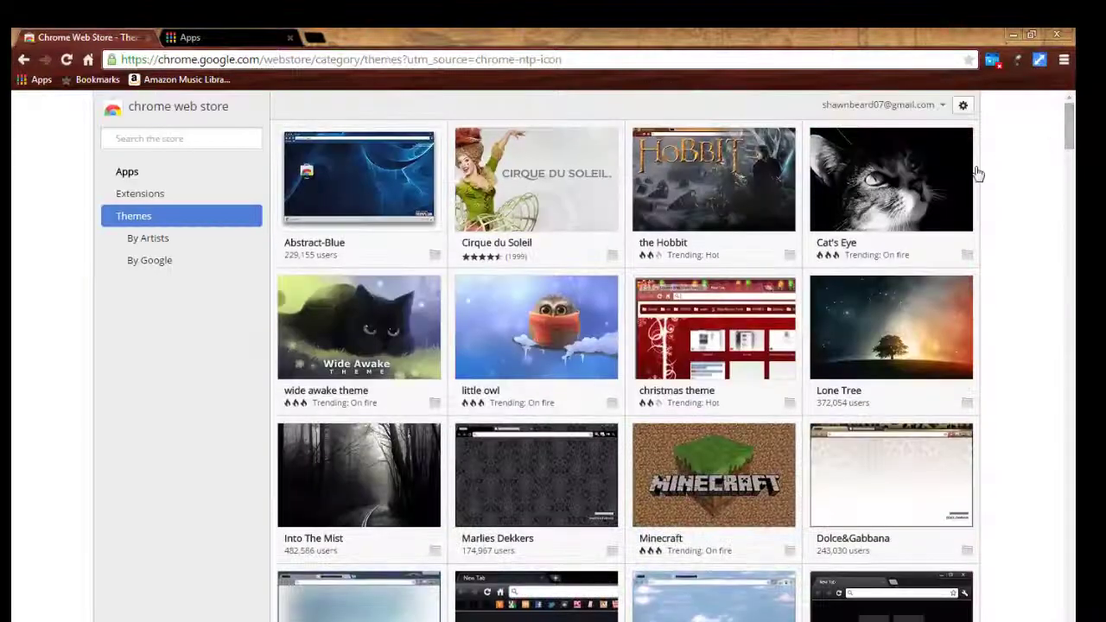